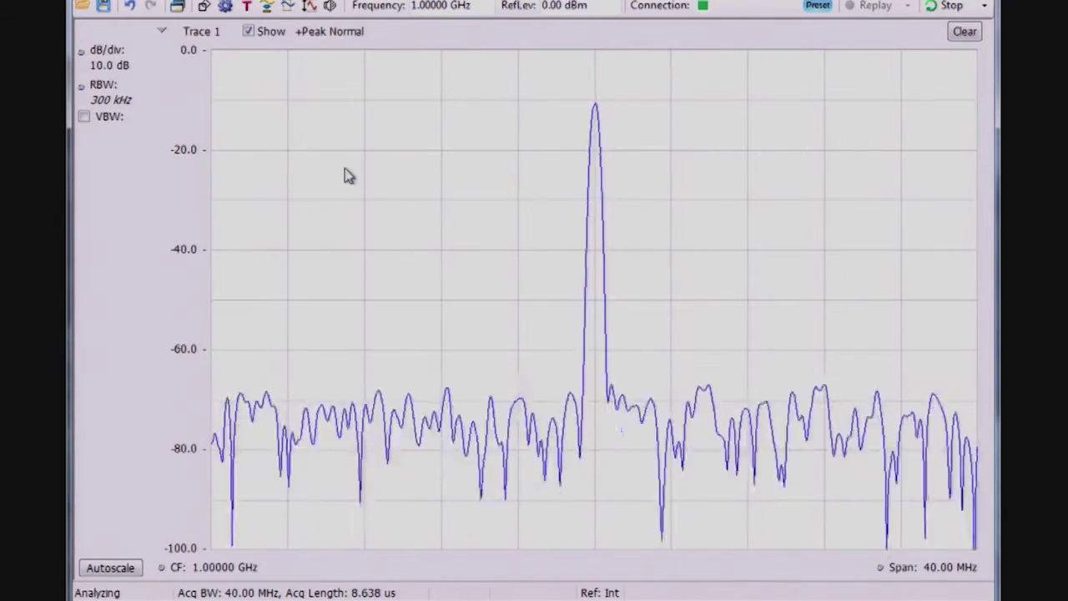
Step: In Select Displays, remove Spectrum and add Spurious from the RF Measurements list
click(177, 8)
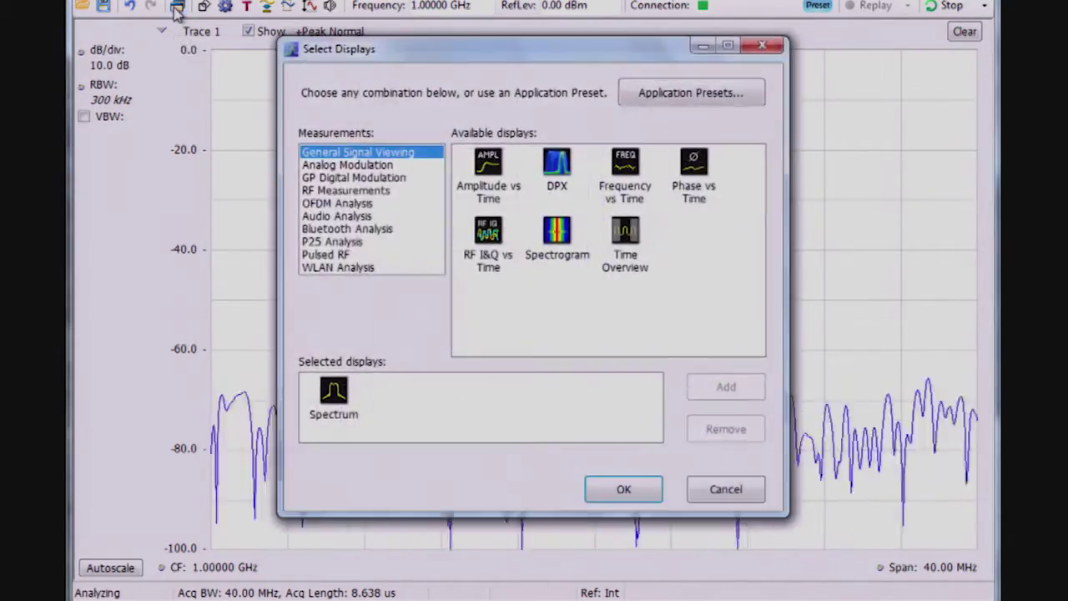
double_click(326, 408)
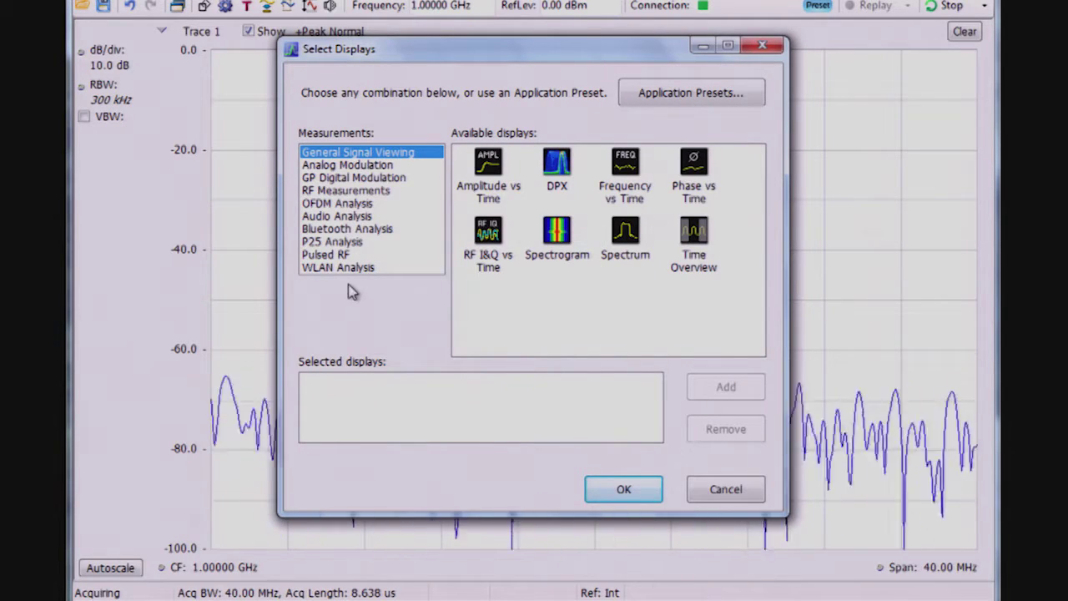
click(357, 192)
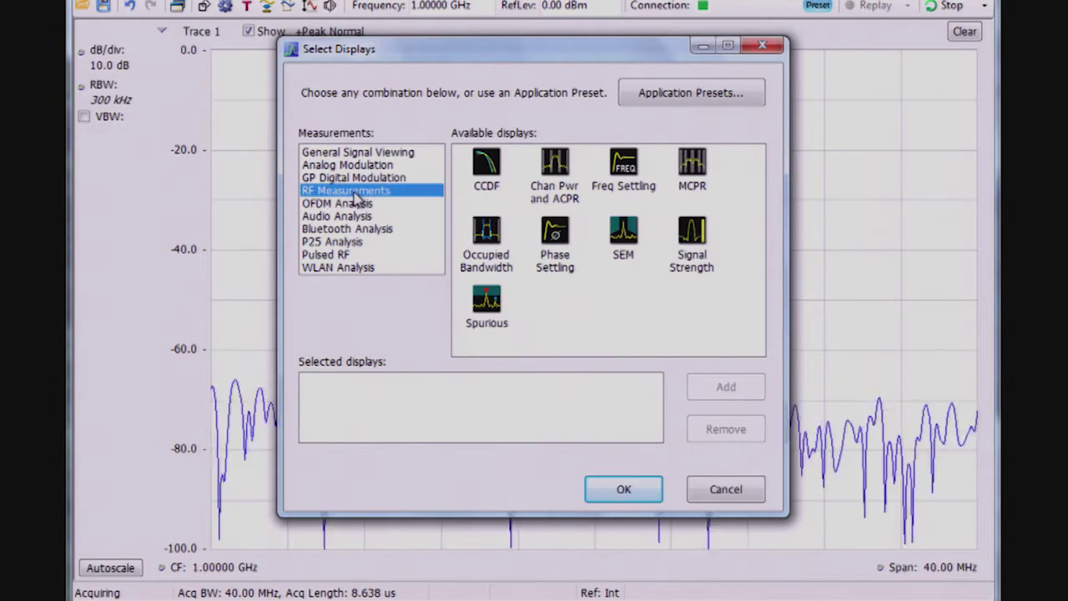
double_click(486, 304)
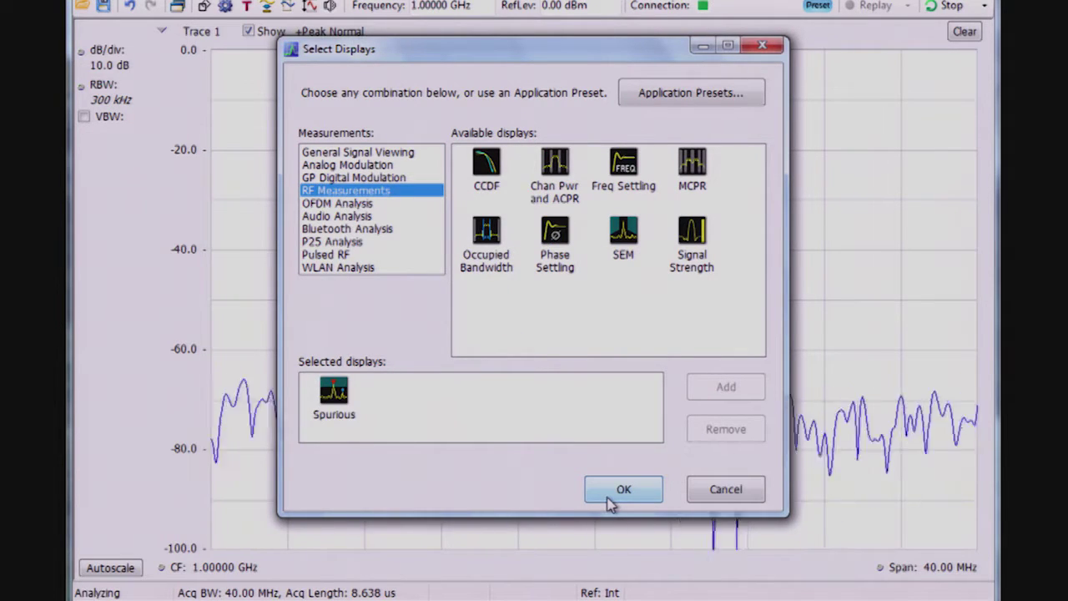
Step: Look through the Digital Modulation, Analog Modulation, Audio and Bluetooth display lists, then confirm the selection
click(378, 179)
click(374, 166)
click(349, 216)
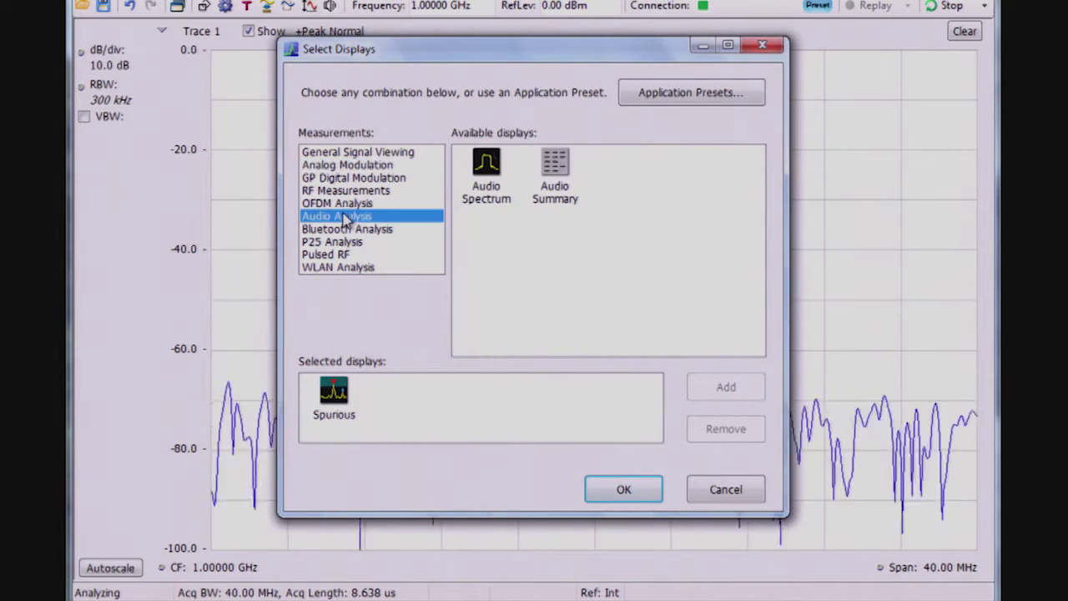
click(345, 231)
click(624, 493)
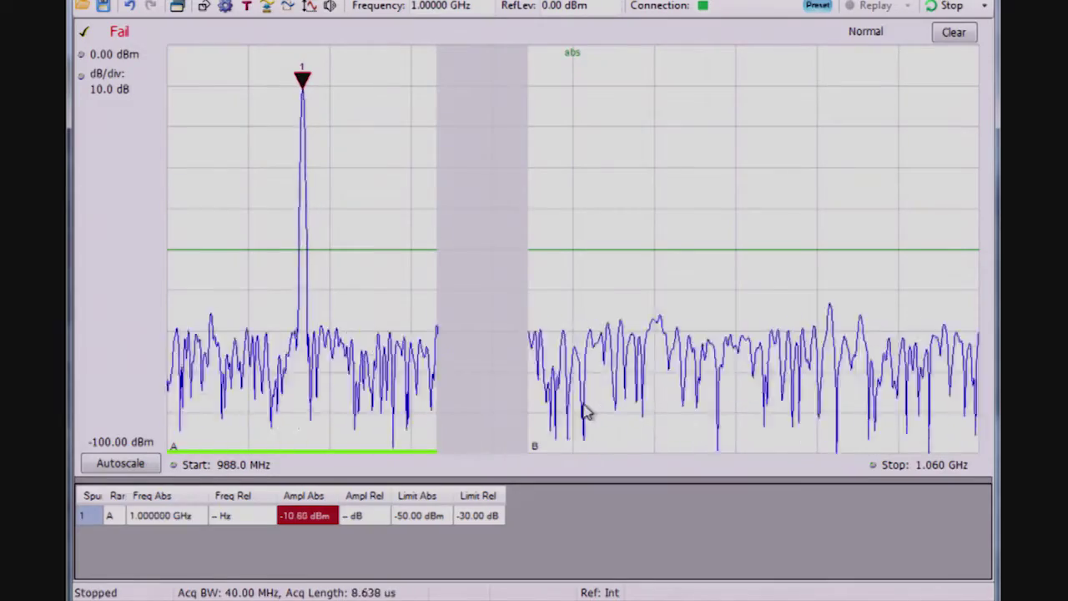
Step: Open the Spurious settings' Ranges and Limits tab and expand it to the full table
click(226, 6)
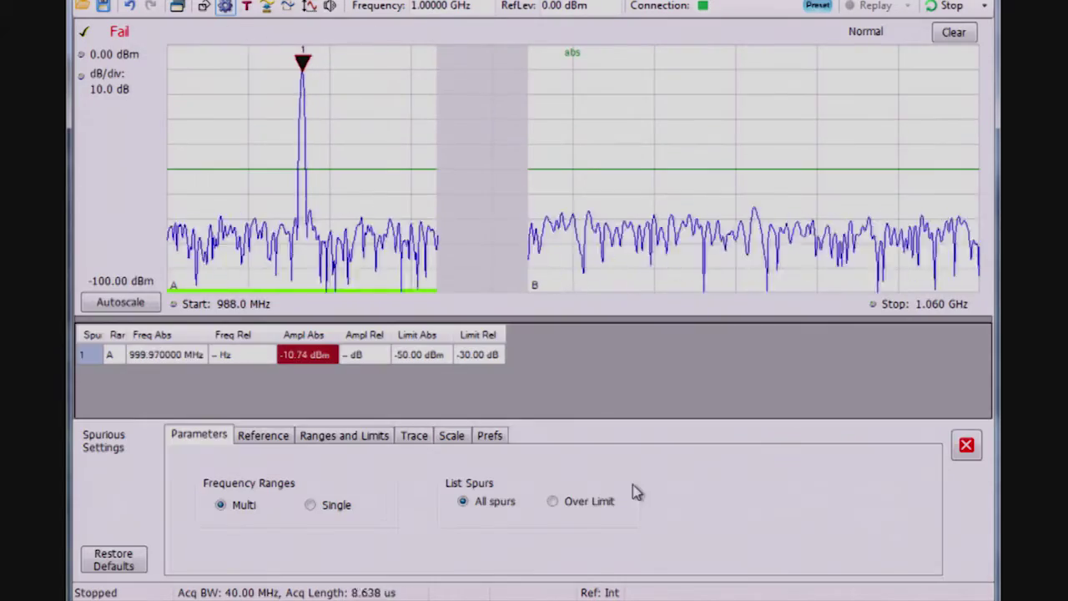
click(368, 436)
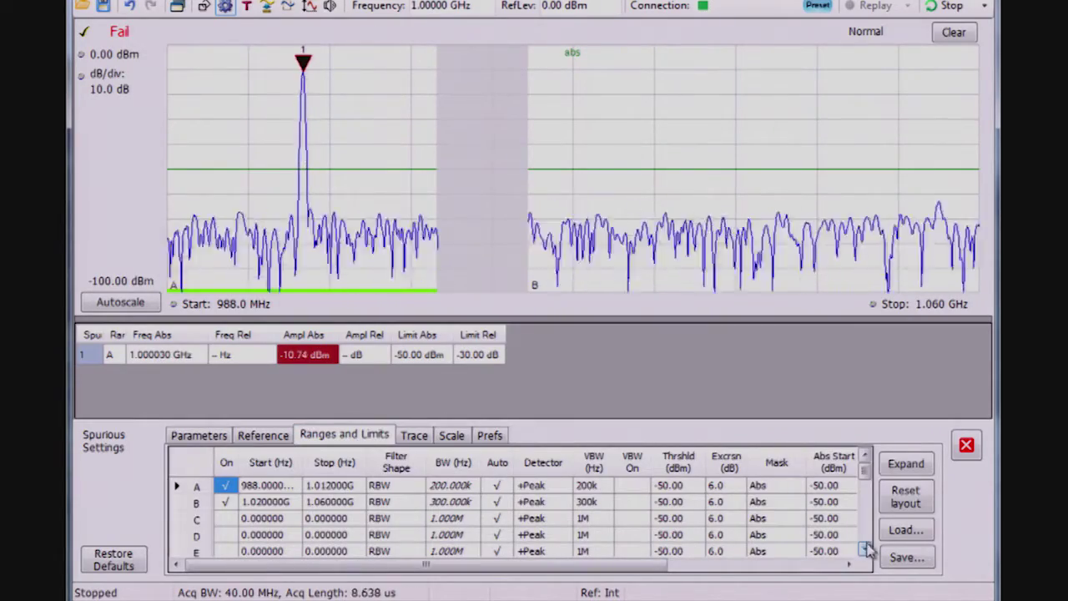
click(906, 464)
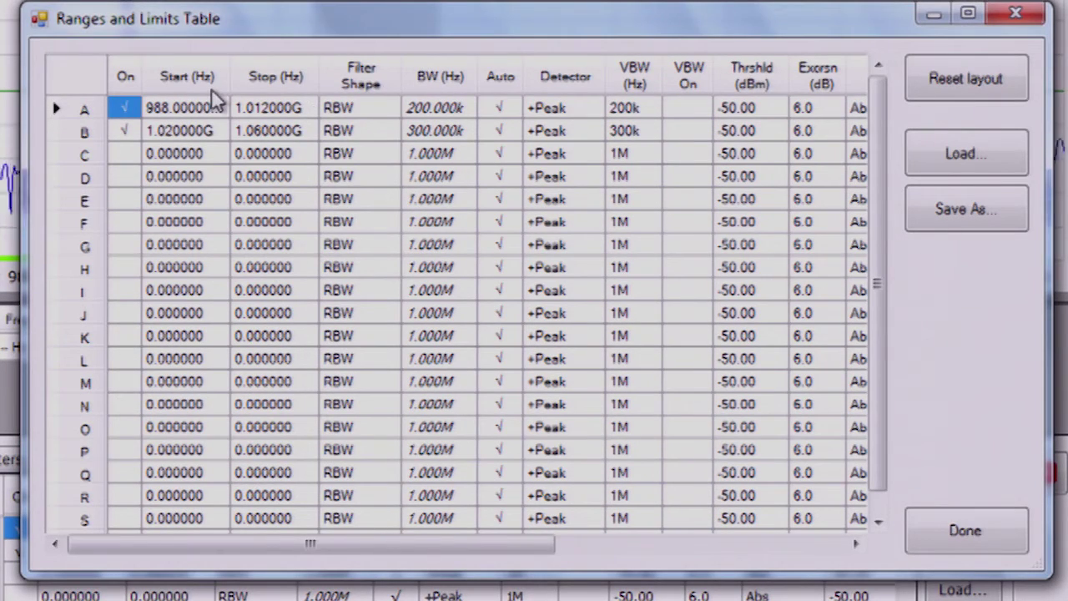
Step: Change range A's start to 500 MHz and enable range C from 1.07 GHz to 6 GHz
click(208, 108)
text(1 GHz)
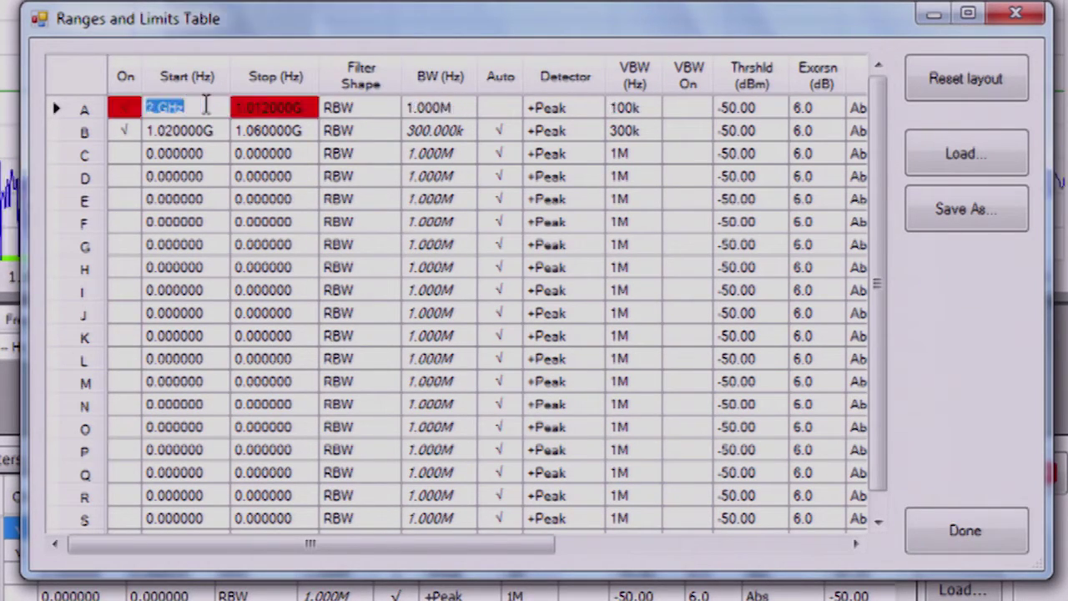
text(500 MHz)
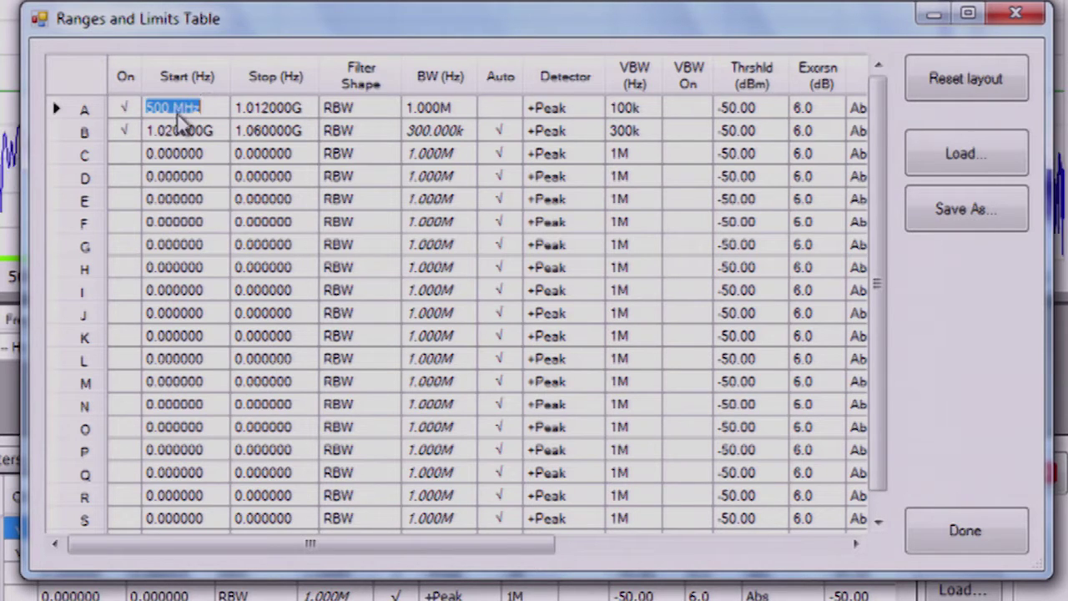
click(127, 155)
click(189, 154)
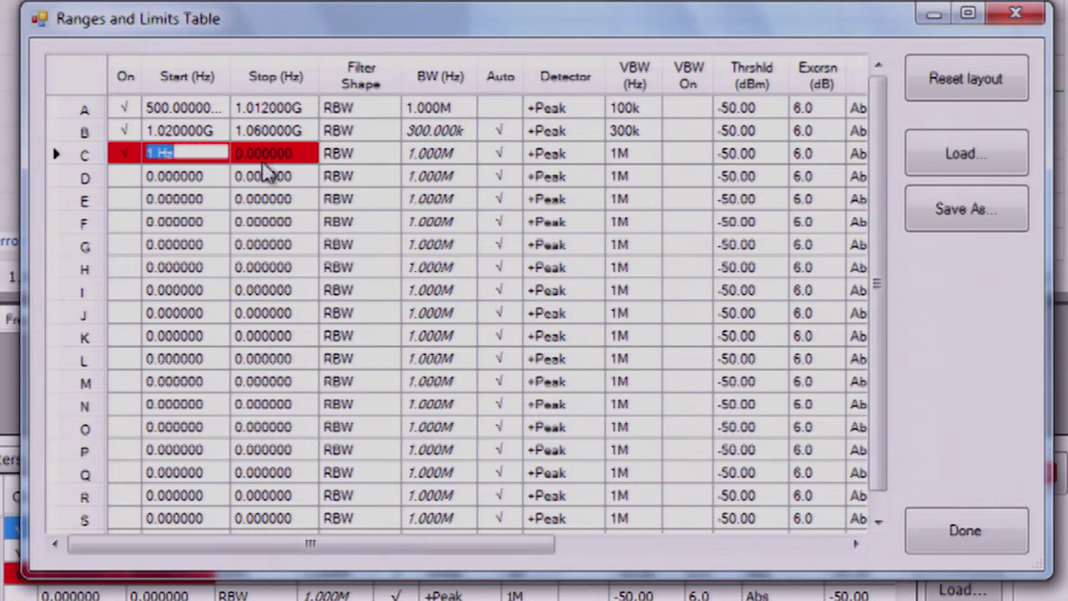
text(1.07 )
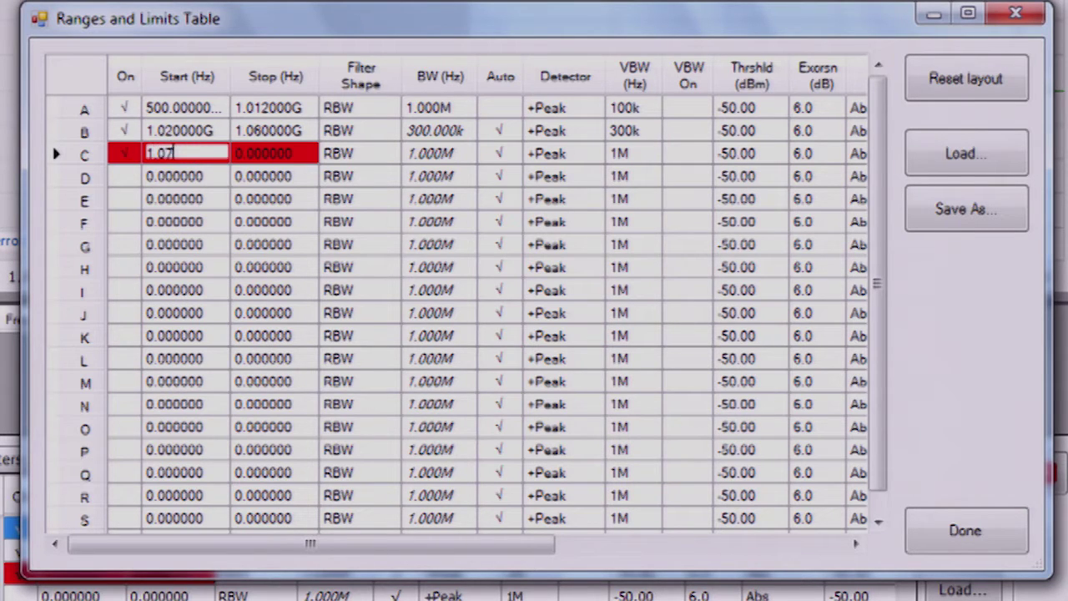
text(G)
click(278, 155)
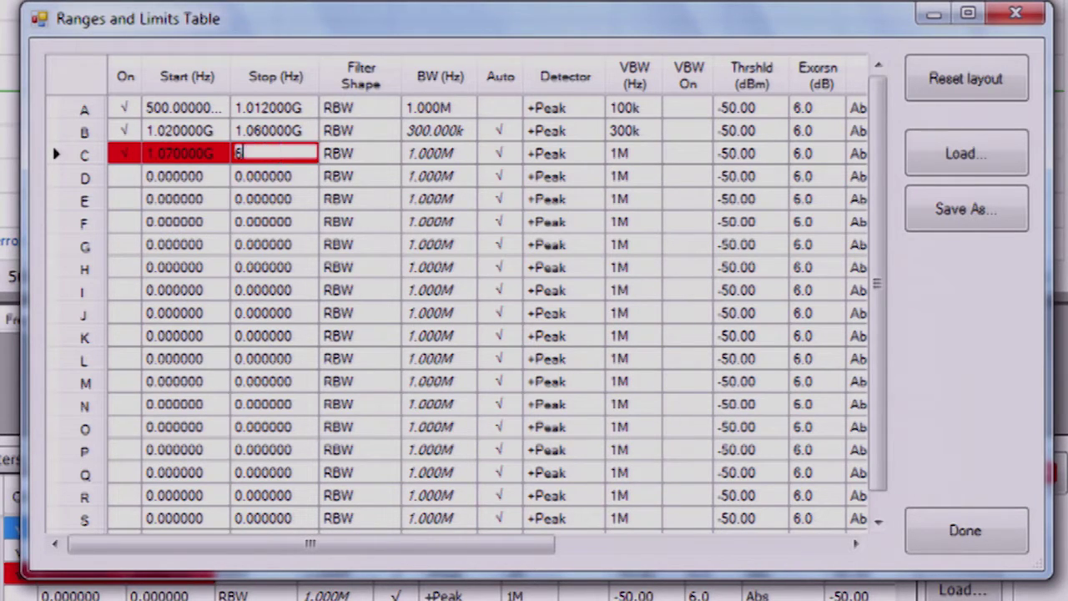
text(6 GHz)
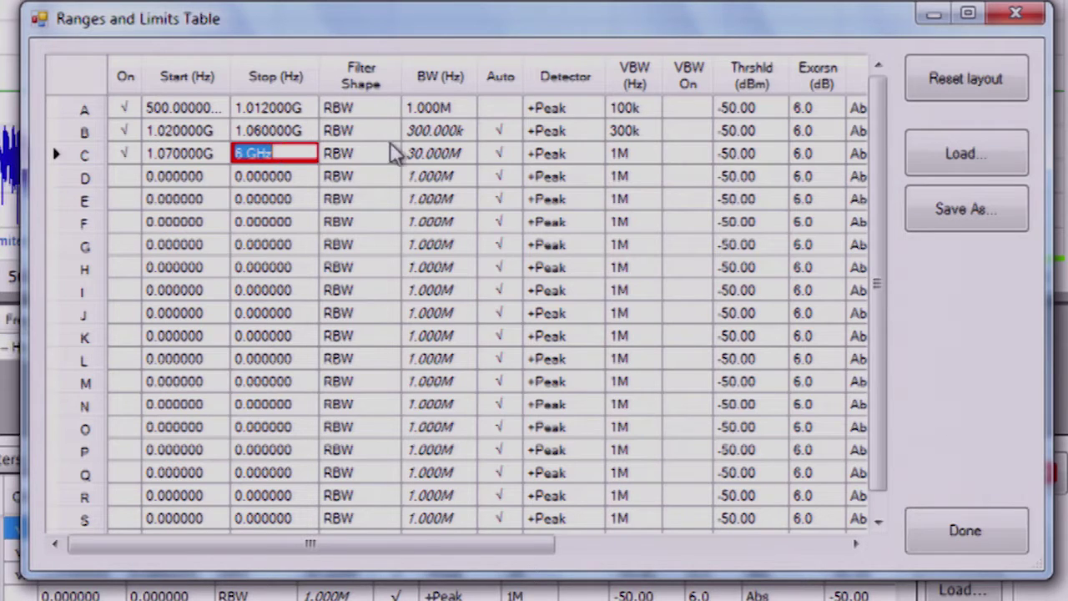
click(369, 140)
Step: Set range B's filter shape to CISPR and keep its detector as CISPR +Pk
click(390, 134)
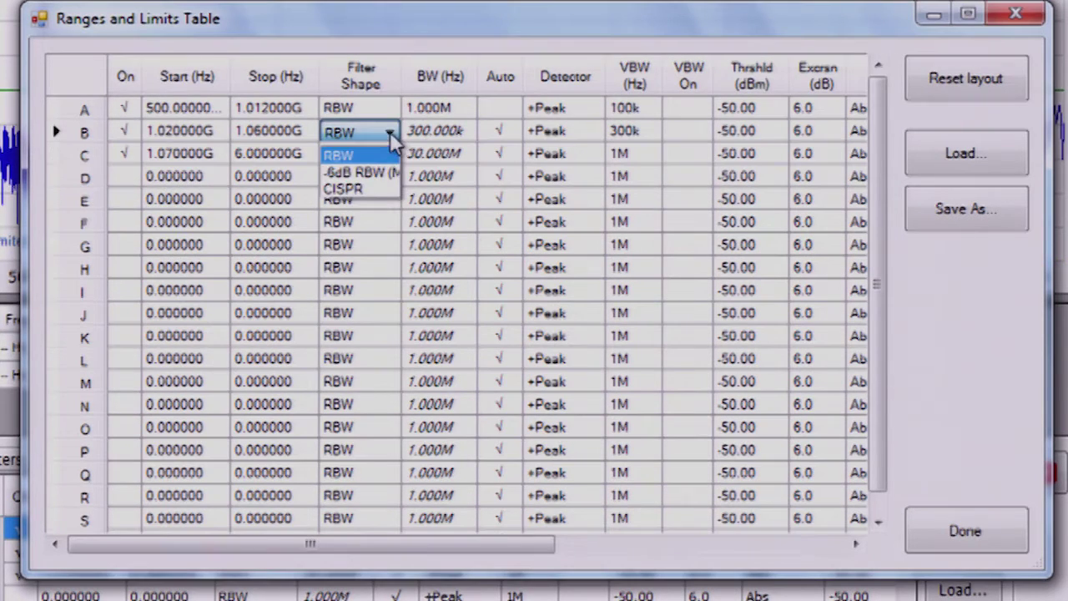
click(365, 186)
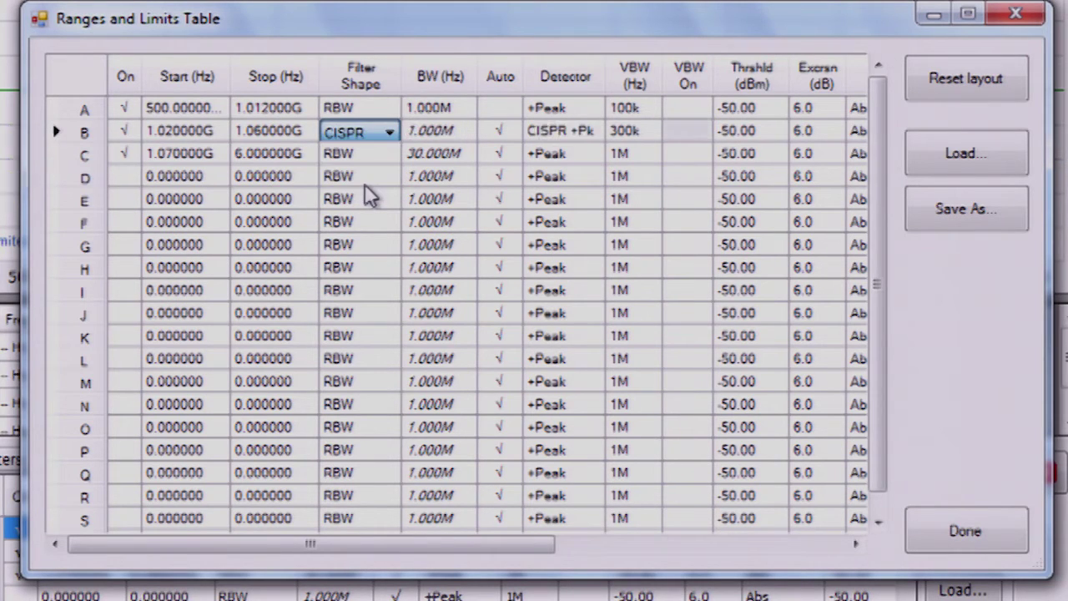
click(591, 134)
click(592, 133)
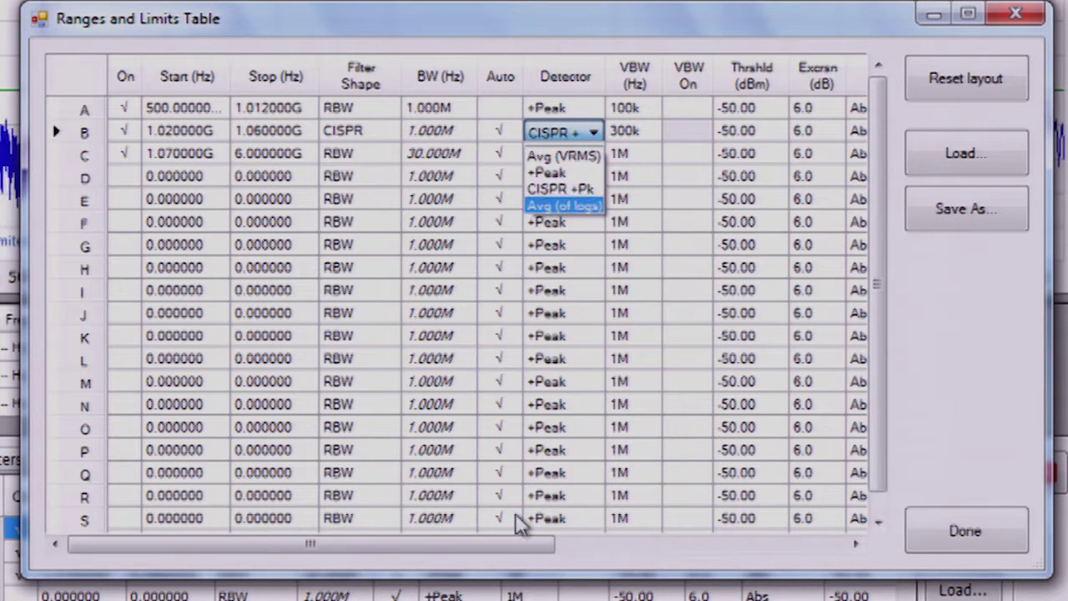
click(460, 552)
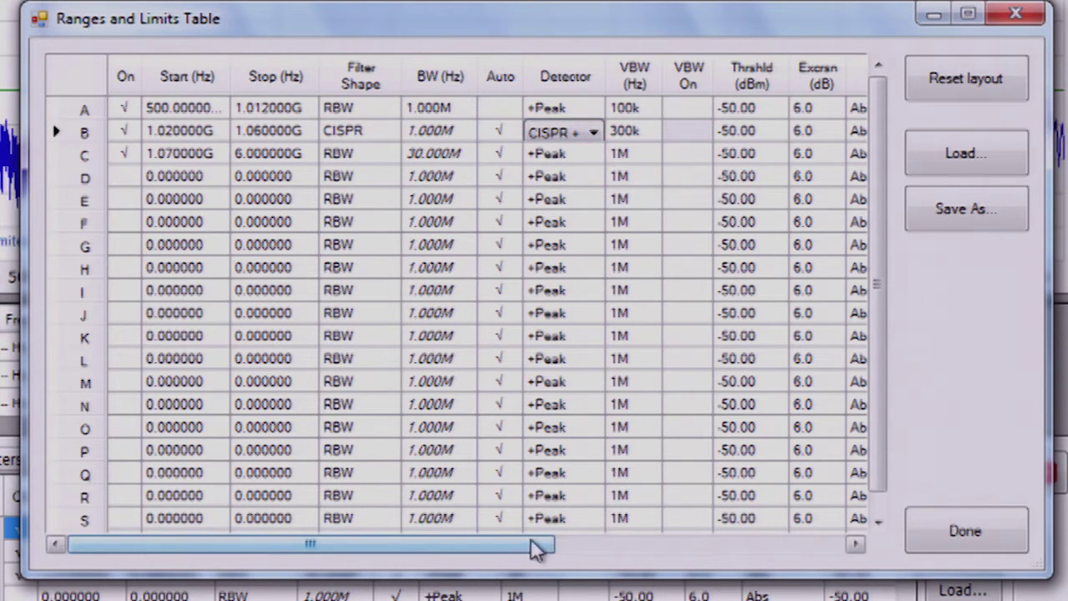
Step: Scroll the table right to reveal the Thrshld, Mask, Abs and Rel Start/Stop columns
drag(538, 547, 658, 546)
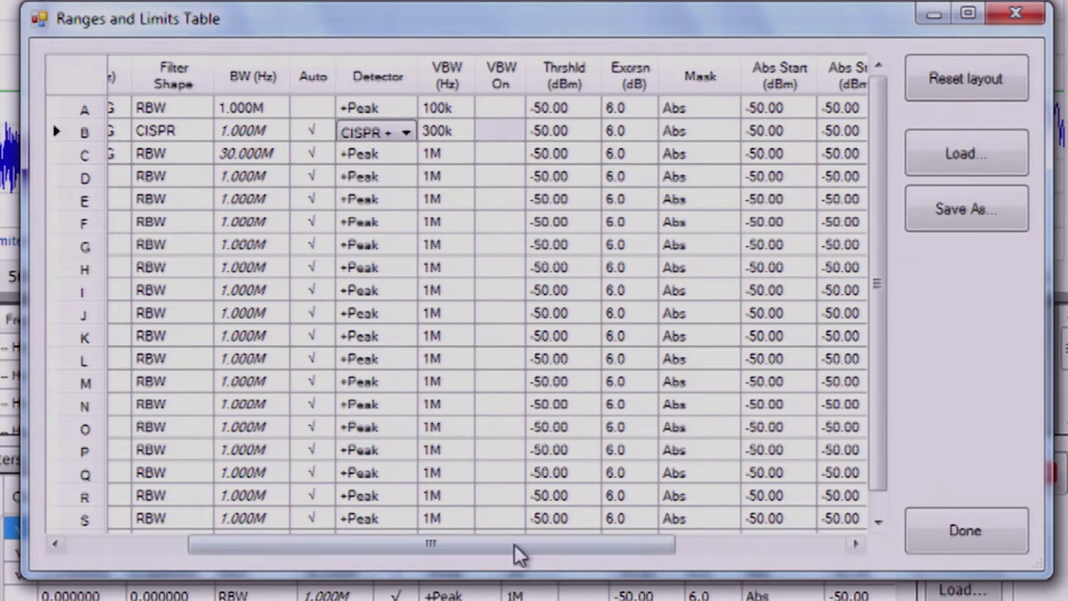
drag(513, 551, 674, 551)
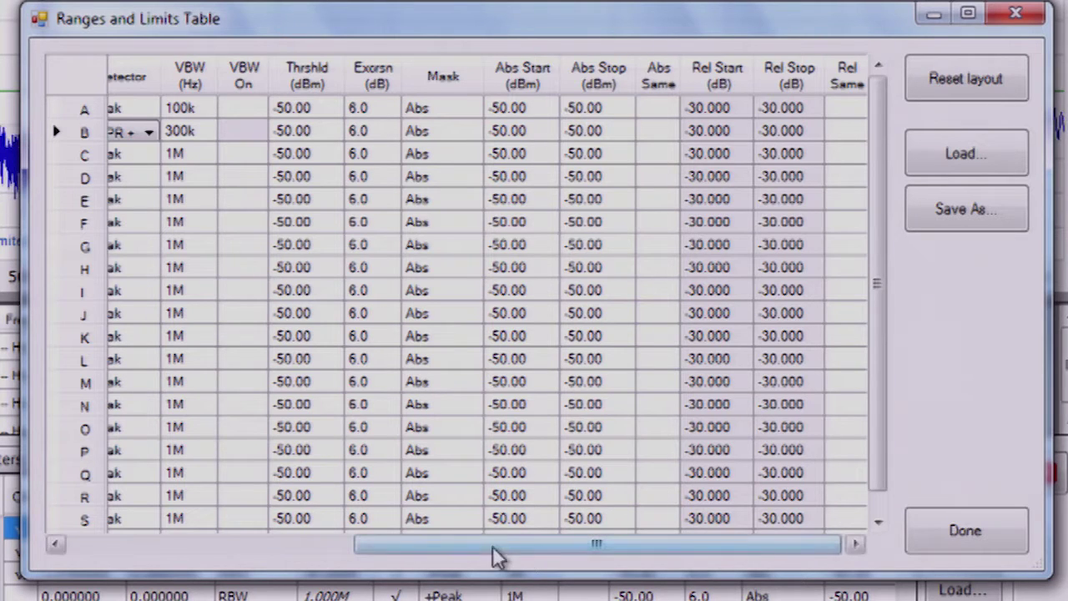
drag(494, 551, 603, 561)
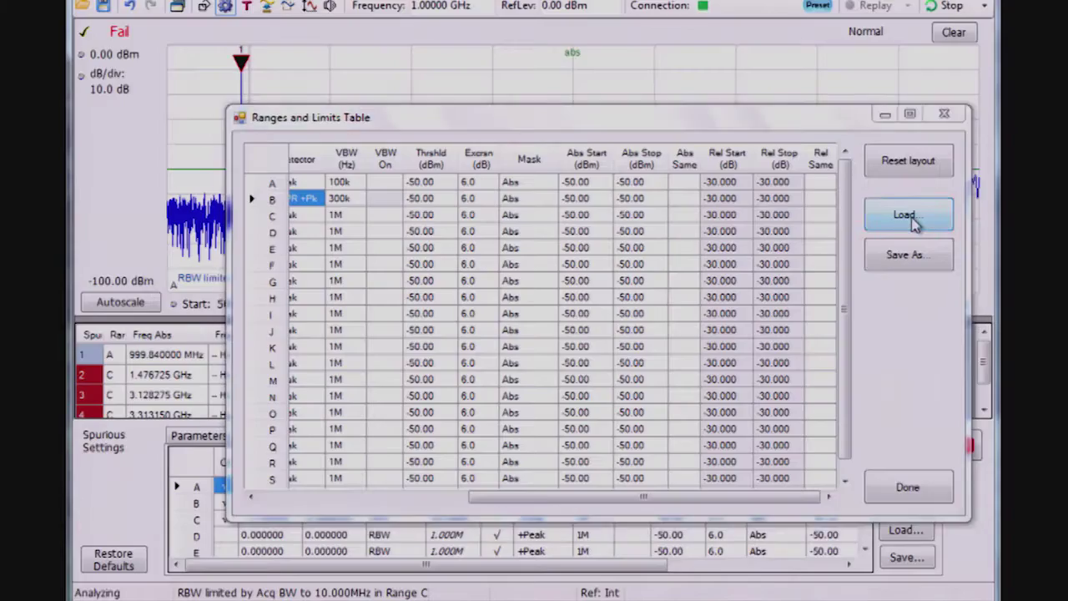
click(968, 154)
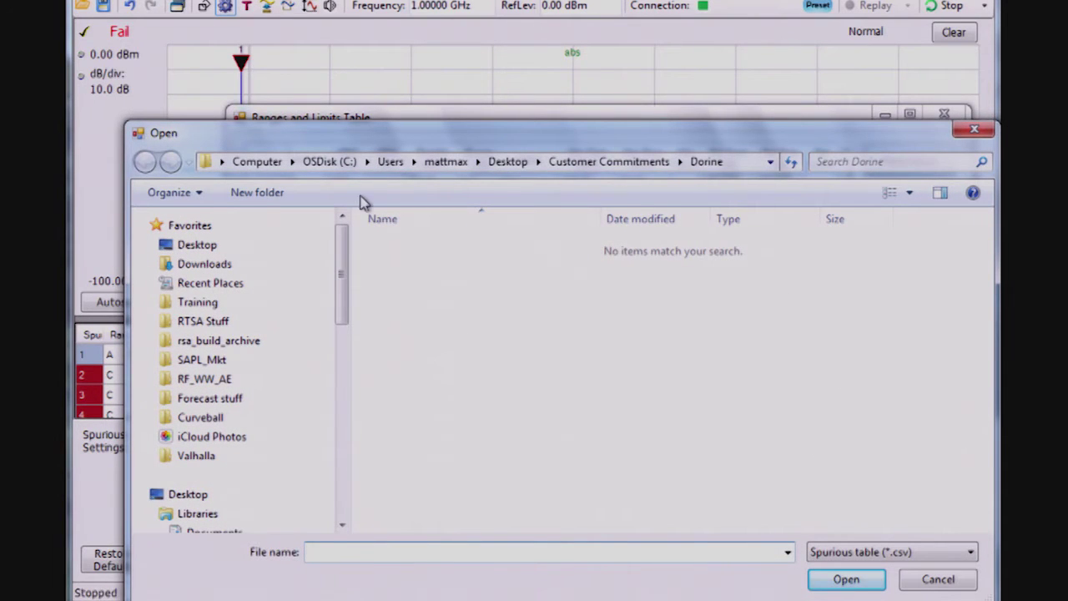
Step: Load the FCC Part 15, Rad, Class A (10m) .csv from C:\SignalVu-PC Files\Example Files
click(329, 161)
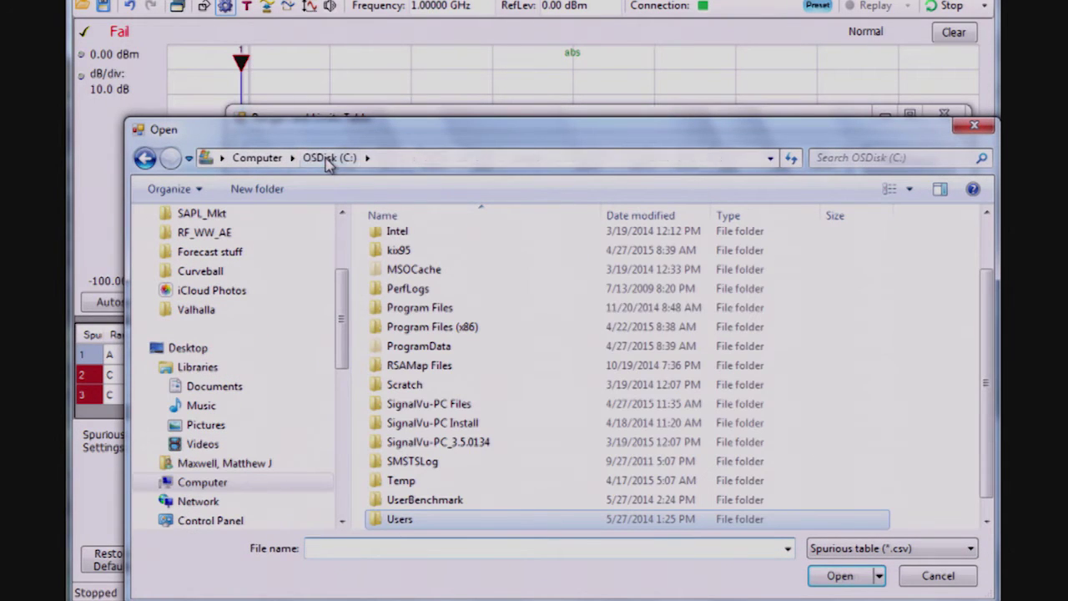
double_click(444, 404)
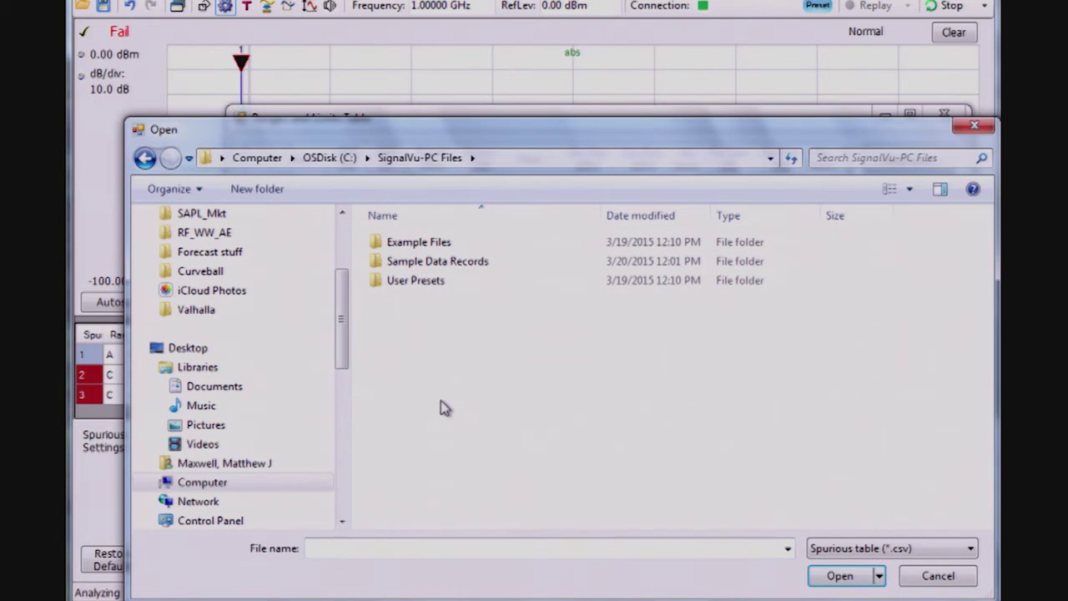
double_click(415, 242)
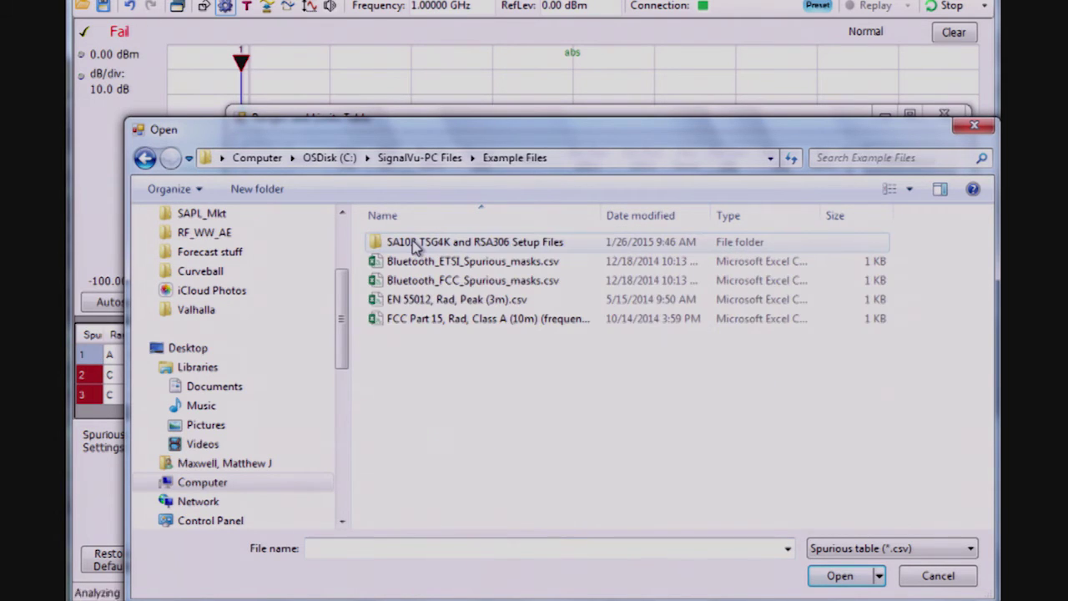
click(406, 320)
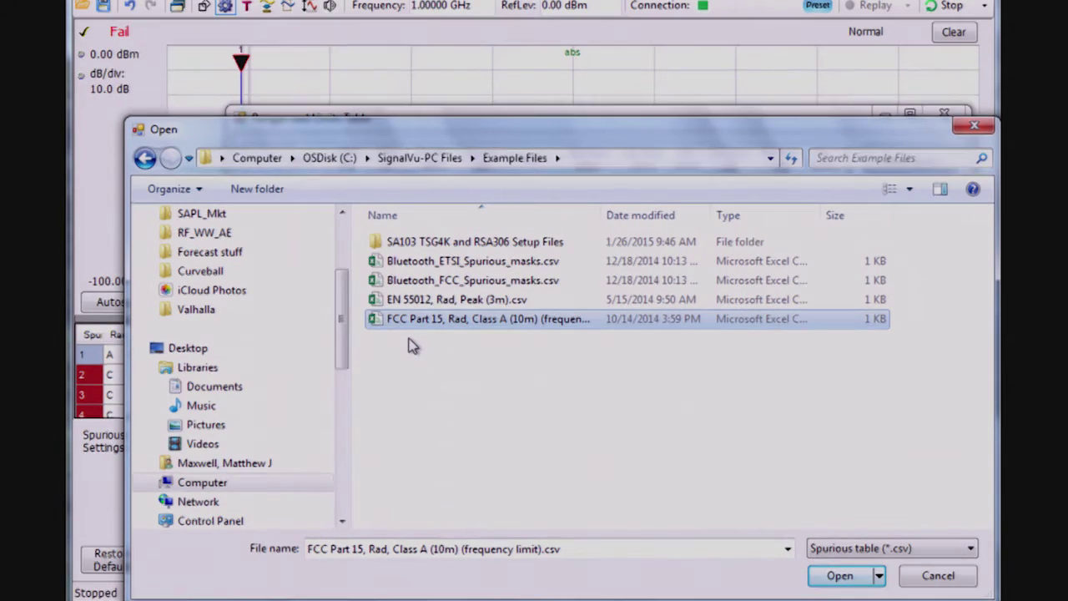
click(840, 576)
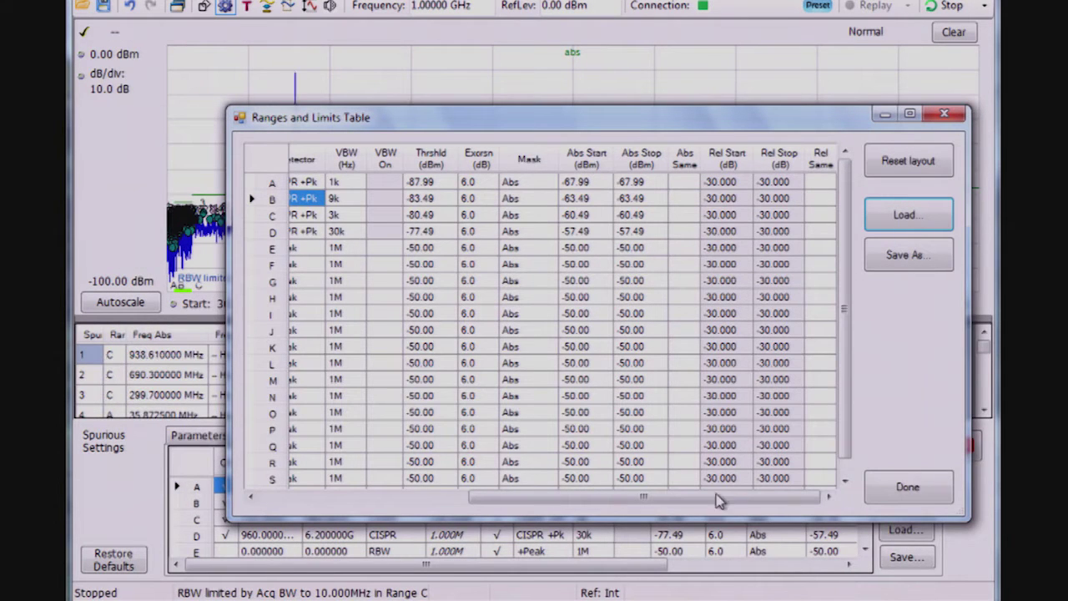
Step: Move the limits table aside, review ranges A–D spanning 30 MHz–6.2 GHz, then click Done
drag(595, 111, 567, 299)
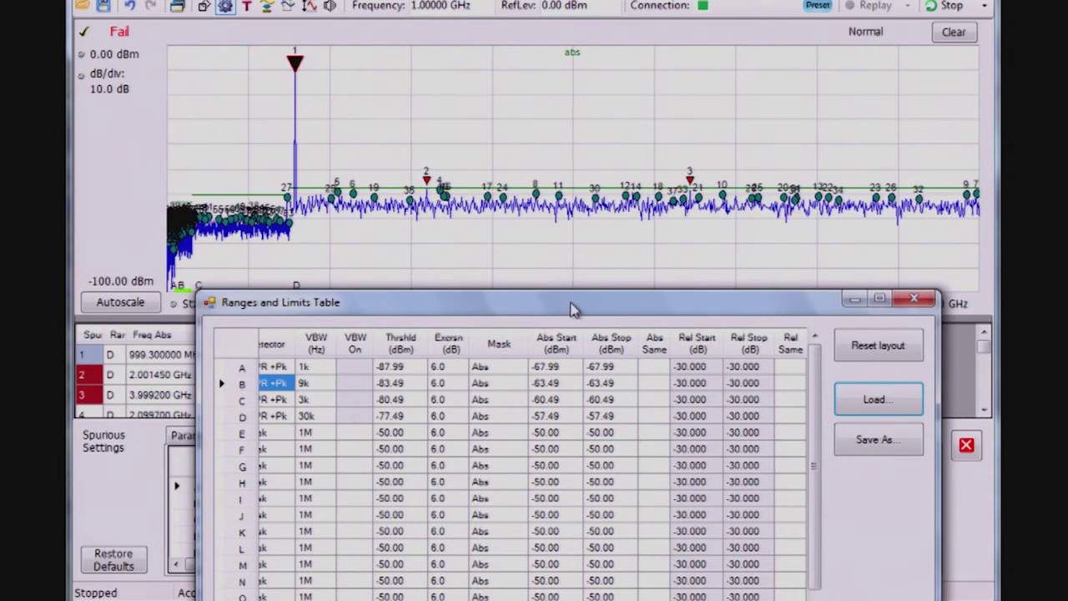
drag(572, 309, 565, 232)
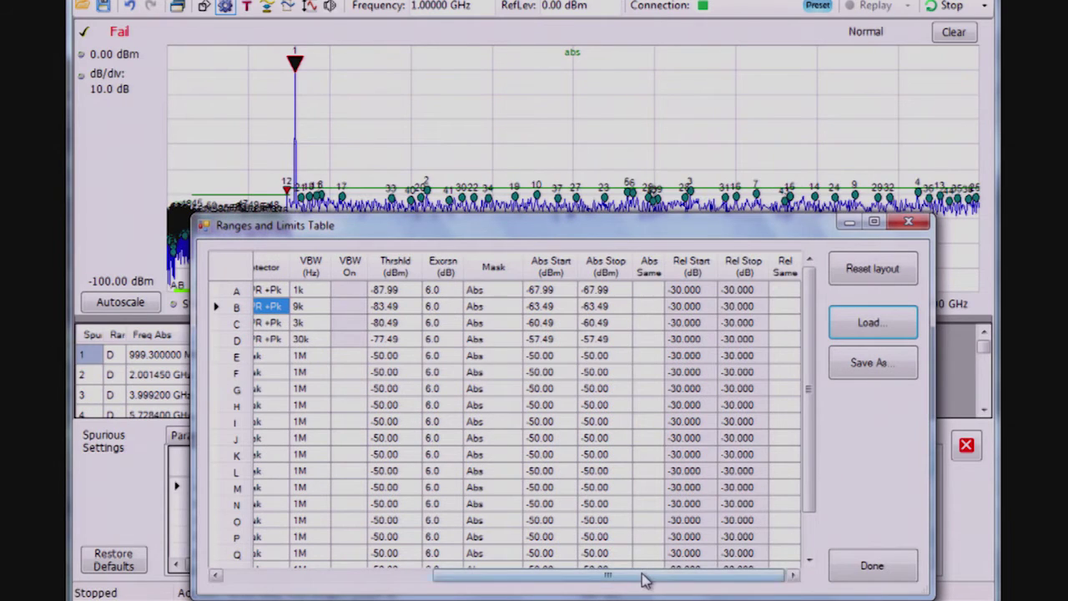
drag(643, 580, 384, 567)
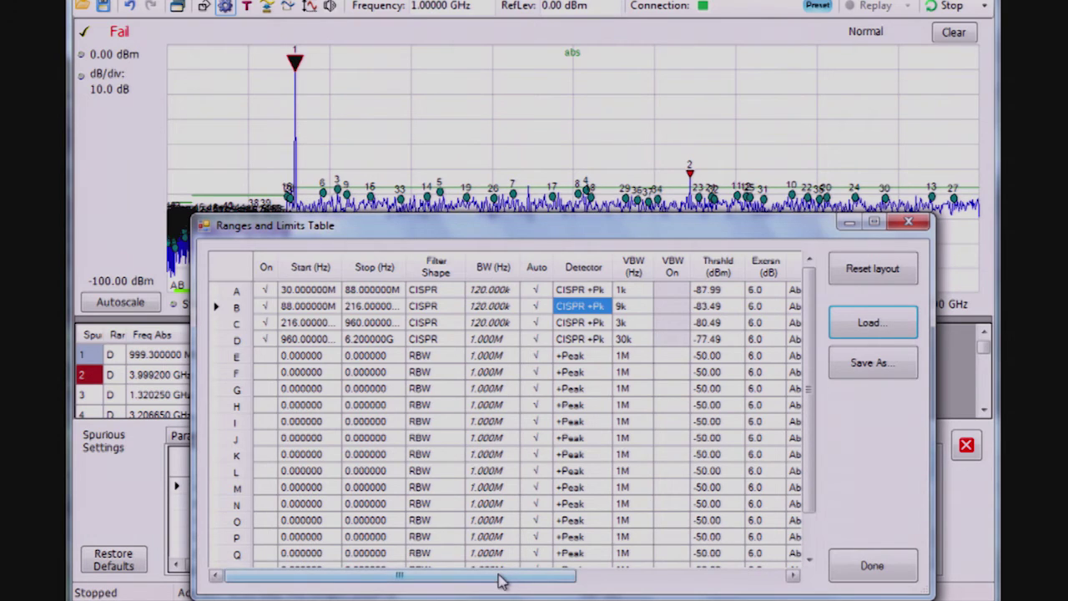
drag(498, 582, 726, 596)
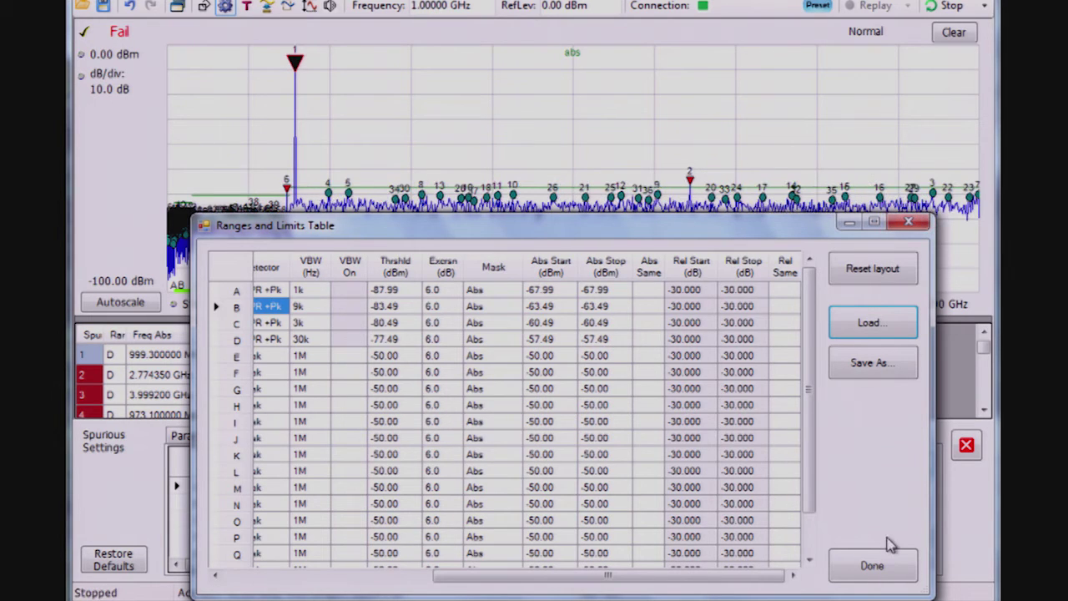
click(873, 569)
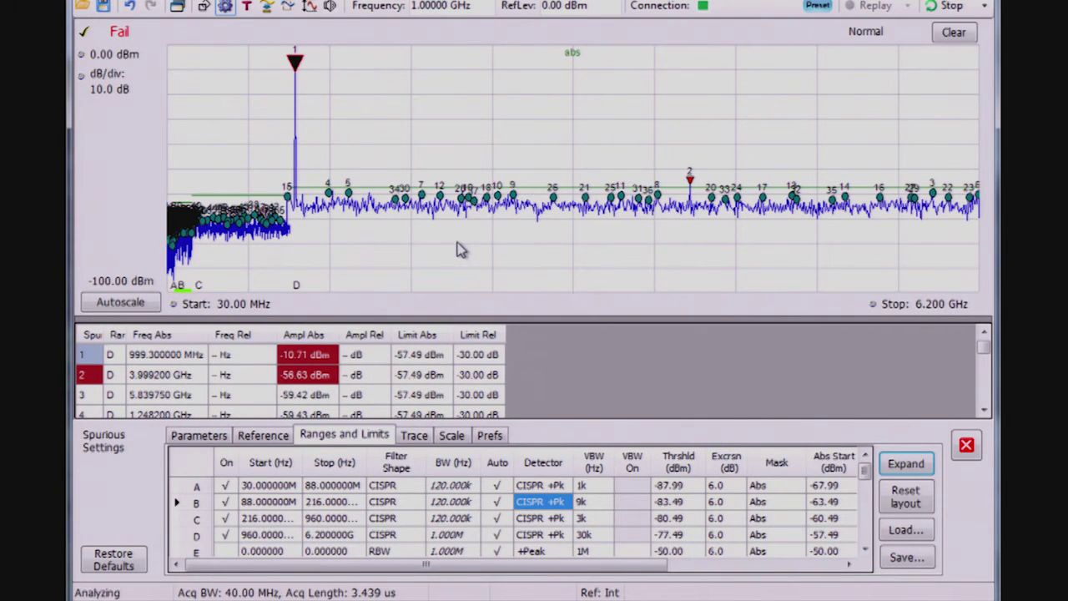